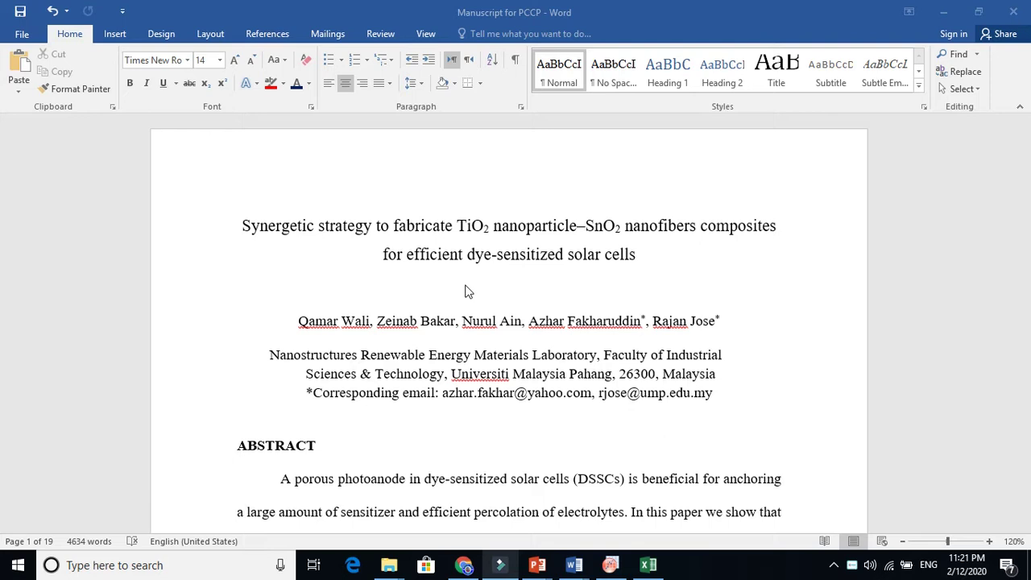
left_click(359, 241)
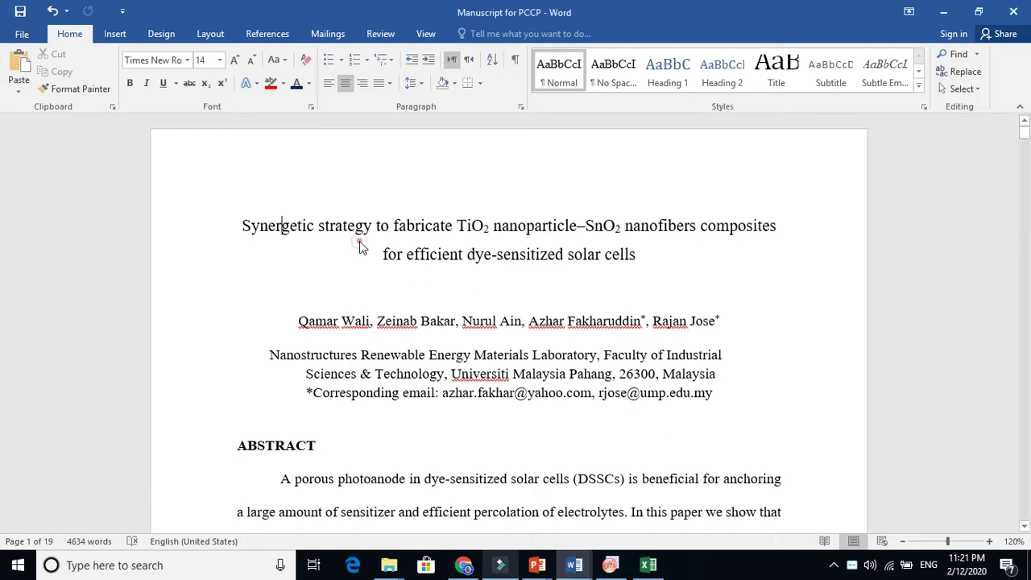
double_click(359, 241)
left_click(411, 243)
double_click(411, 243)
left_click(519, 260)
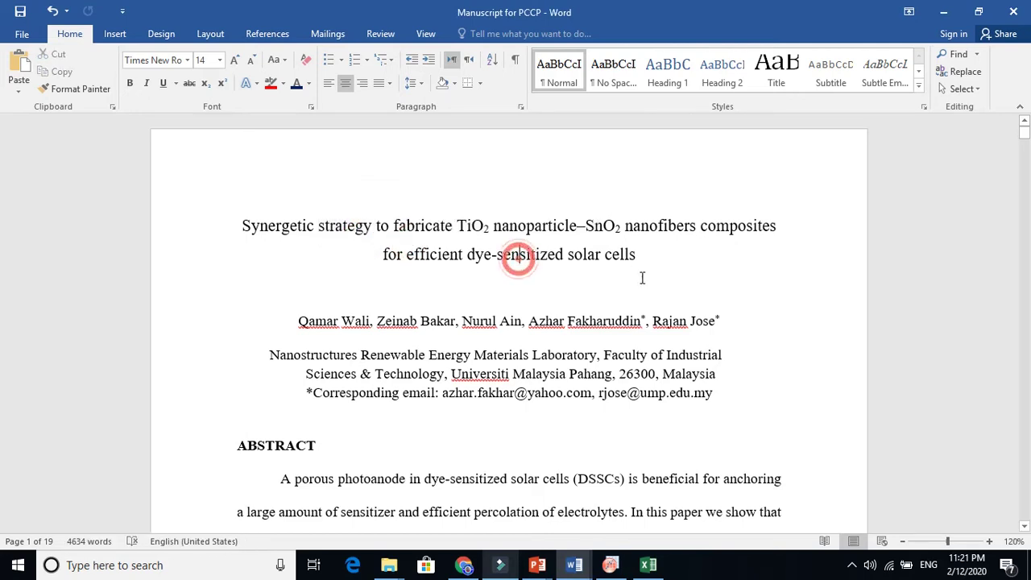
left_click(644, 278)
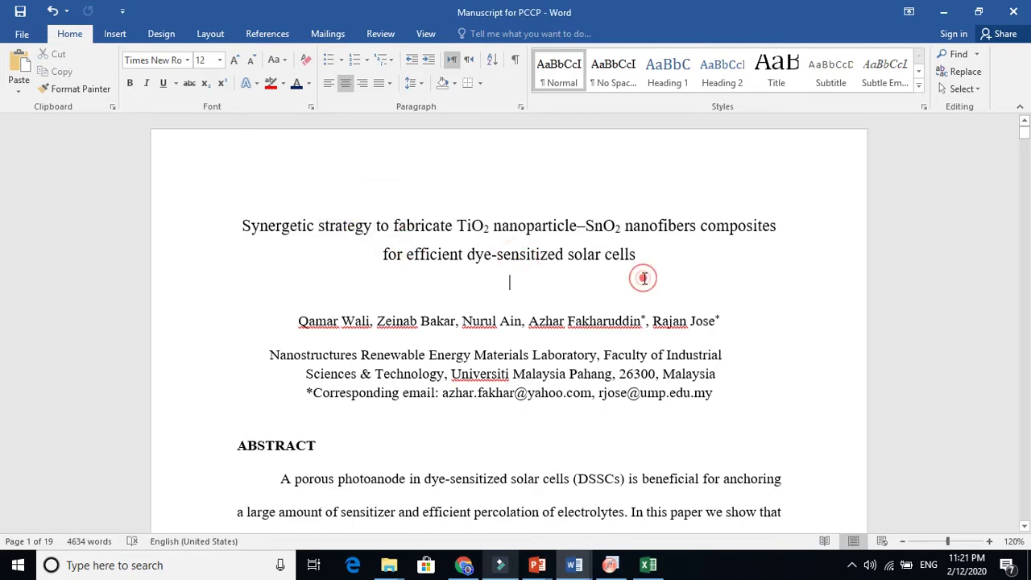
- Highlight the phrase "which is significantly higher" in the abstract in red
left_click(1025, 526)
left_click_drag(1025, 527, 1024, 527)
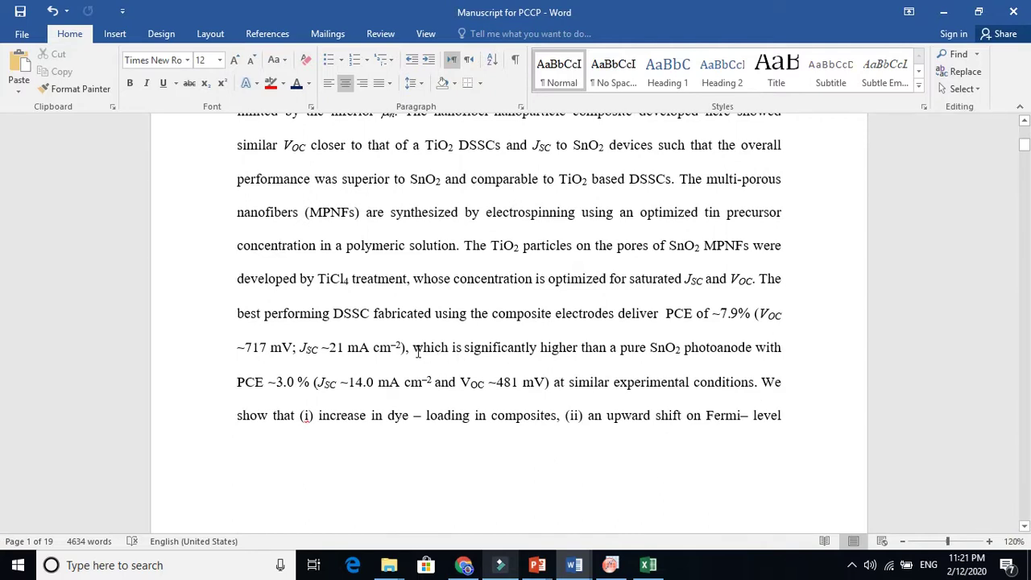
left_click_drag(416, 351, 579, 351)
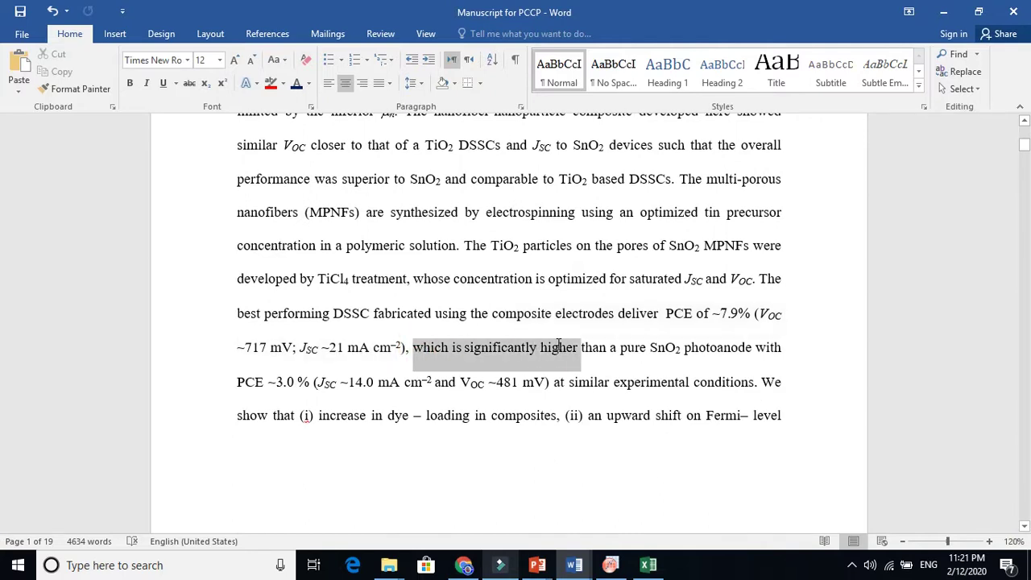
left_click(271, 83)
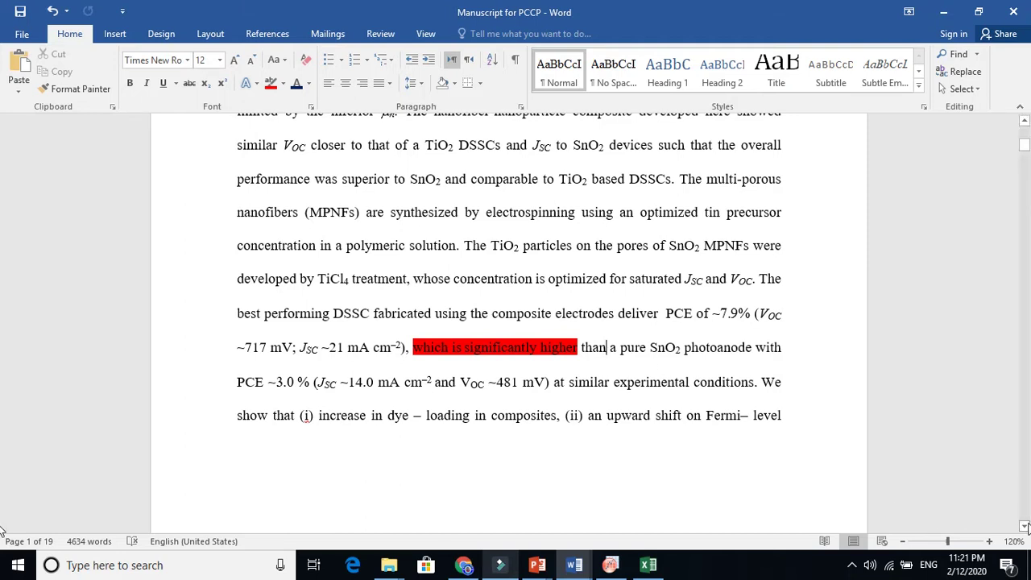
scroll(1024, 526, "down", 3)
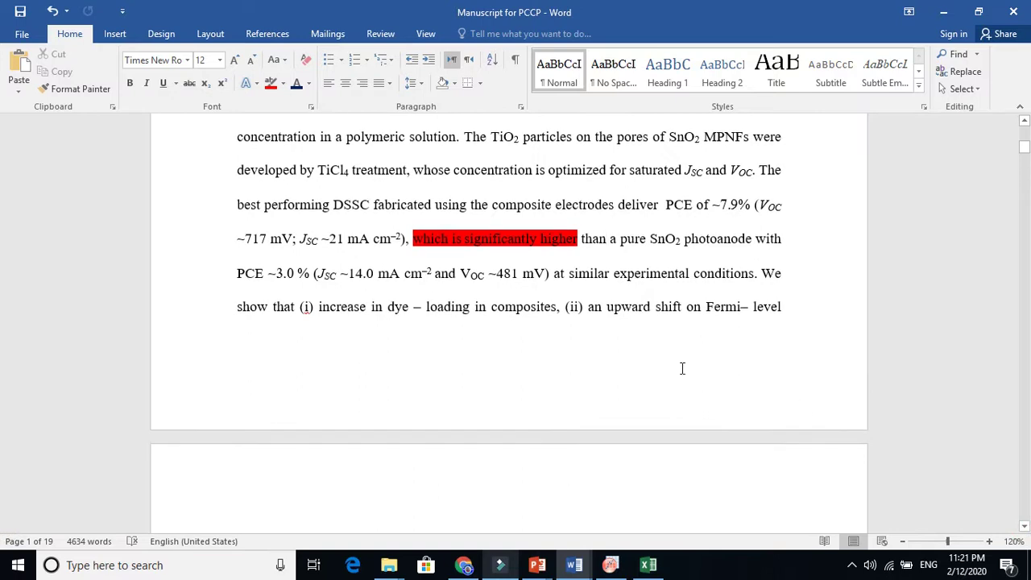
left_click(297, 204)
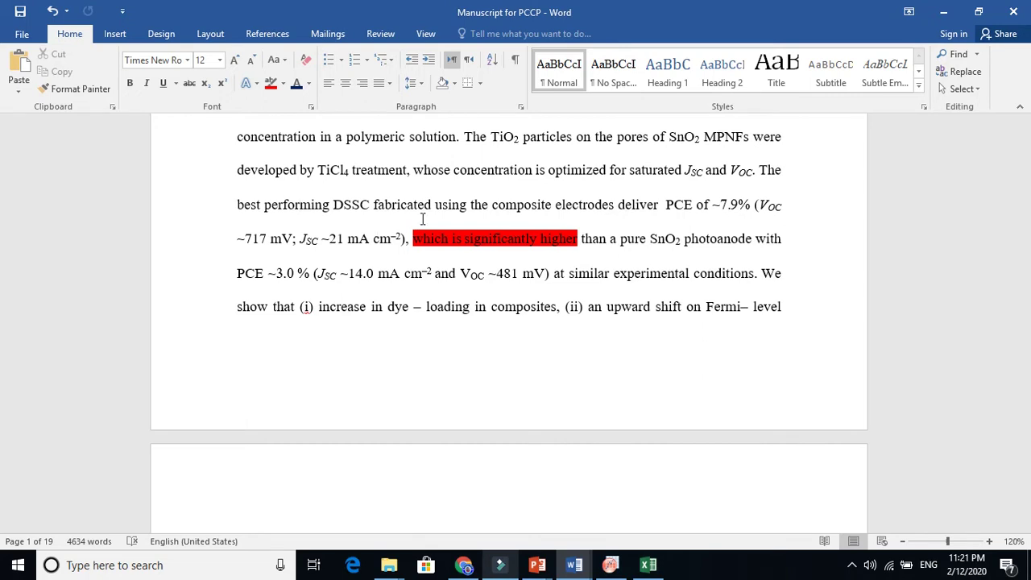
left_click(792, 312)
left_click(695, 315)
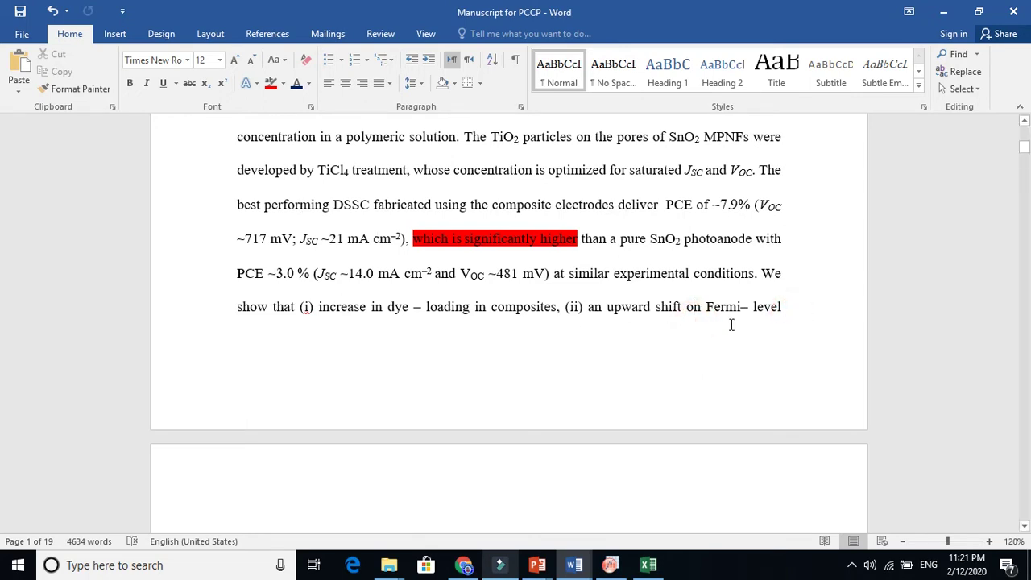
left_click(732, 323)
left_click(794, 315)
left_click(630, 357)
left_click(809, 285)
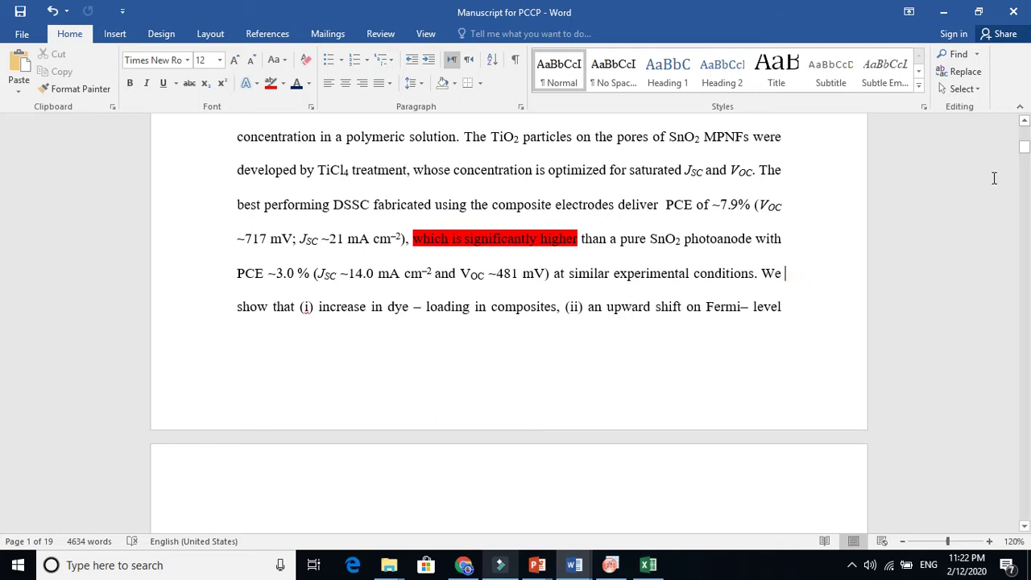
- Add continuous line numbers to the manuscript, starting from the title on the first page
left_click(1025, 141)
left_click(1025, 137)
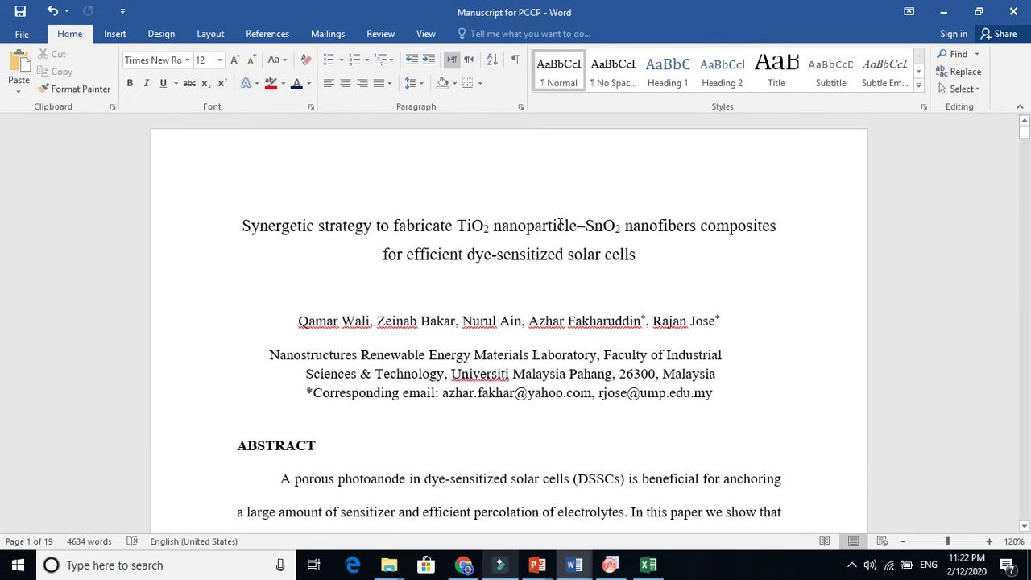
left_click(261, 251)
left_click(325, 226)
left_click(210, 36)
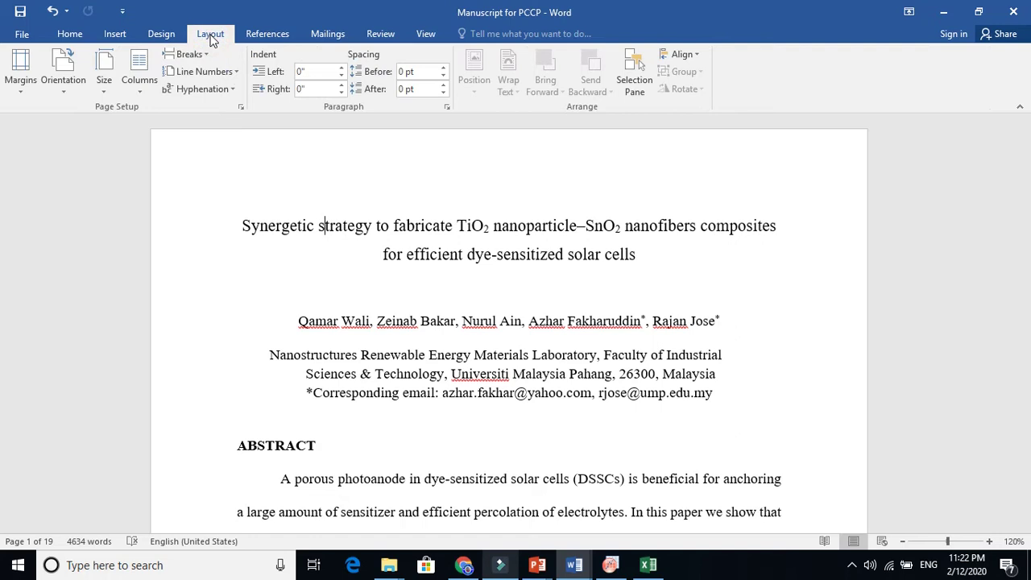
left_click(235, 72)
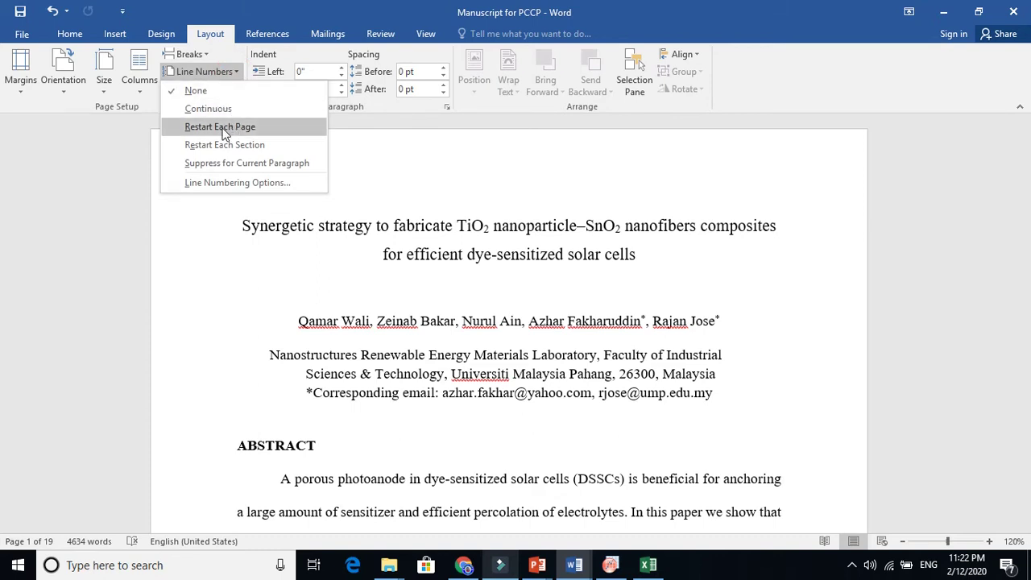
left_click(206, 109)
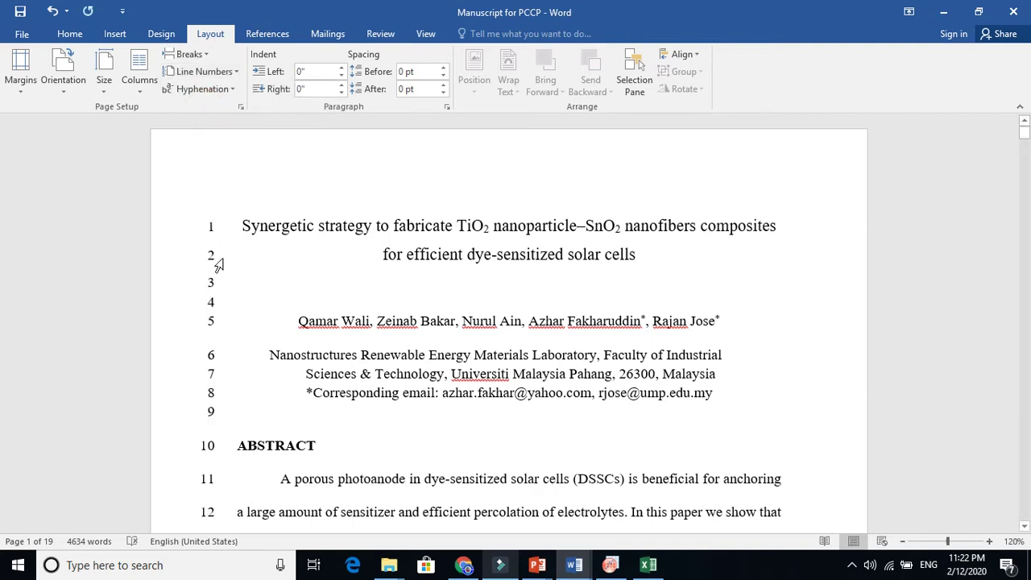
- Examine how the line numbering runs through the manuscript's pages, including beside the highlighted phrase in the abstract
scroll(218, 265, "down", 15)
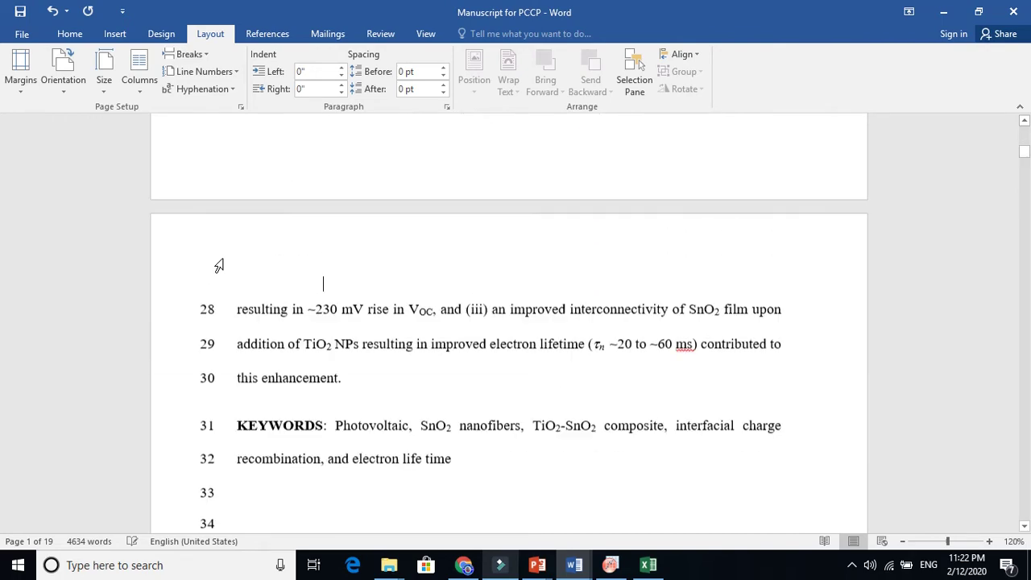
scroll(217, 264, "down", 20)
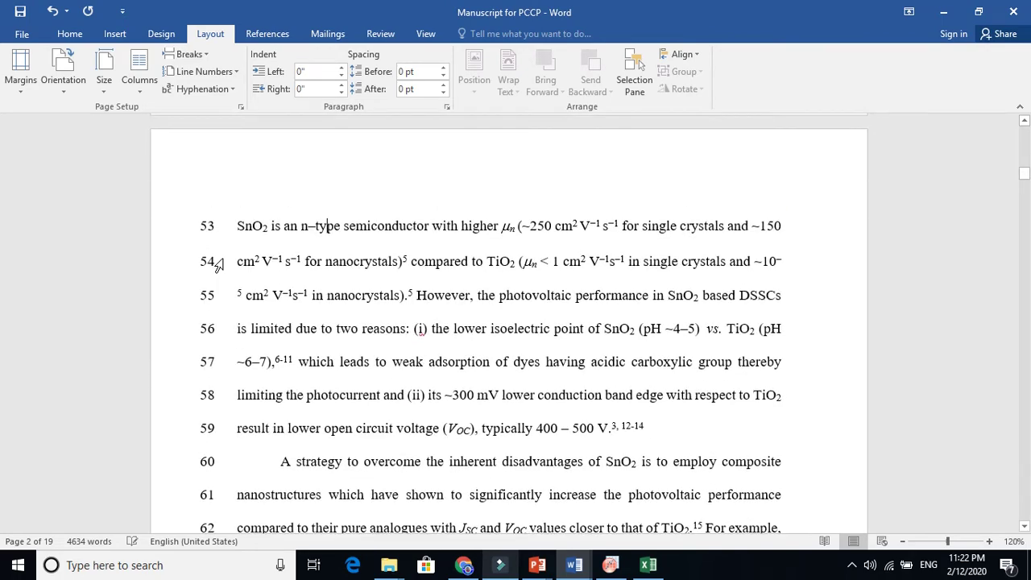
scroll(219, 265, "down", 5)
scroll(219, 266, "up", 3)
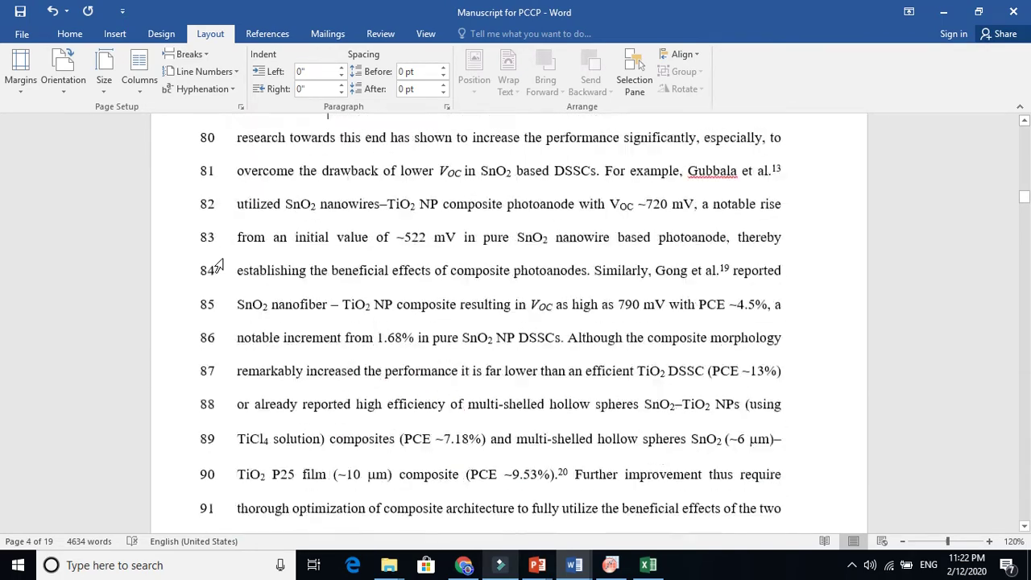
scroll(226, 266, "down", 10)
scroll(225, 266, "up", 20)
scroll(217, 264, "down", 8)
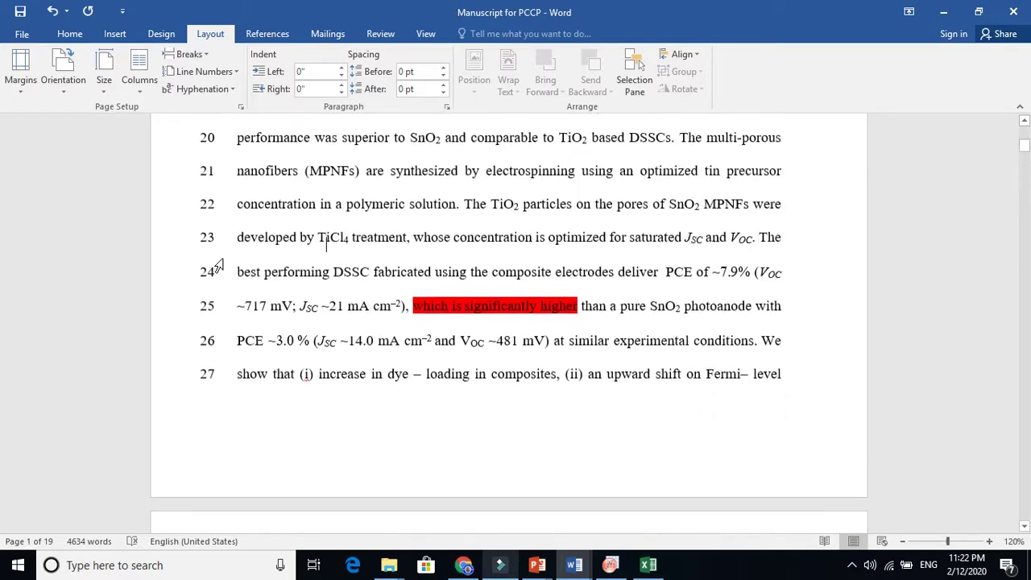
- Highlight the phrase "material in DSSCs due to its" on line 41 of the second page in red
scroll(218, 264, "down", 5)
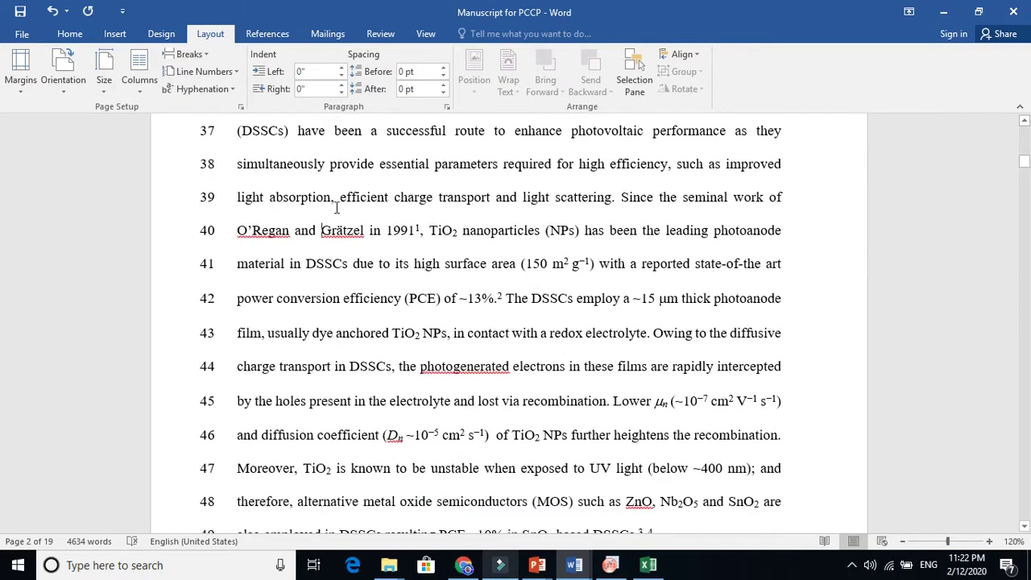
left_click_drag(240, 265, 412, 270)
left_click(71, 37)
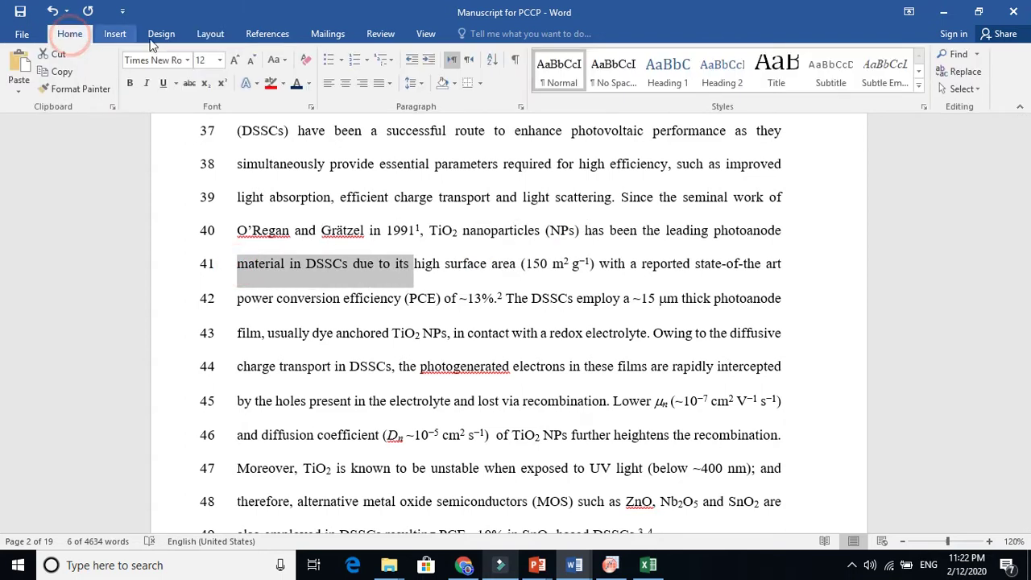
left_click(271, 84)
left_click(356, 256)
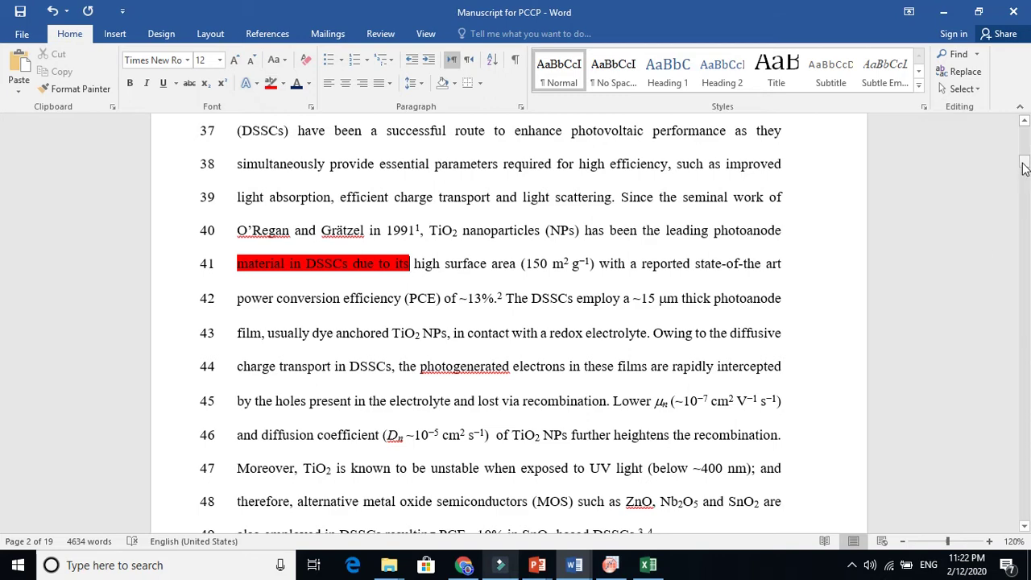
left_click_drag(1024, 163, 1023, 132)
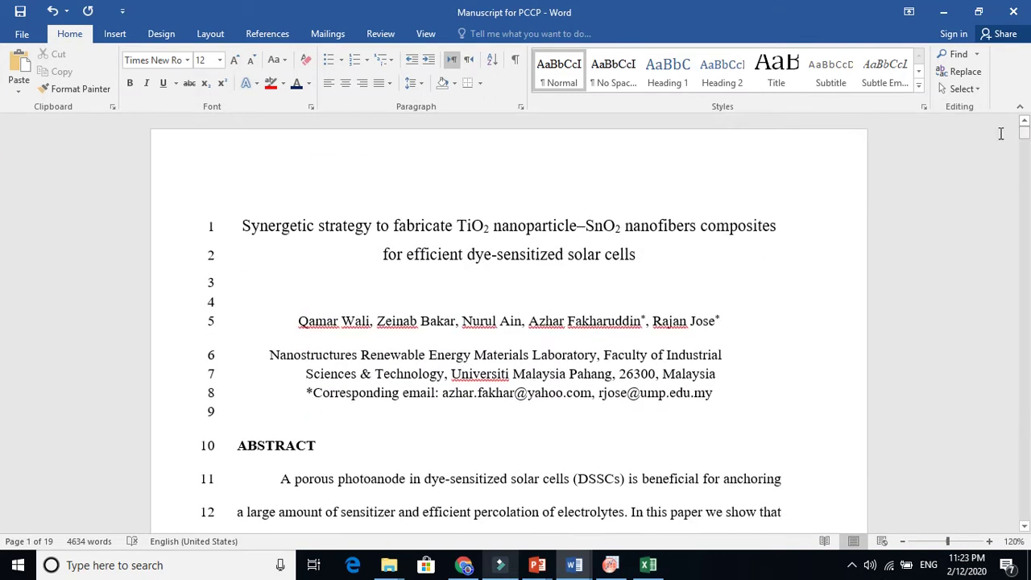
left_click(1023, 527)
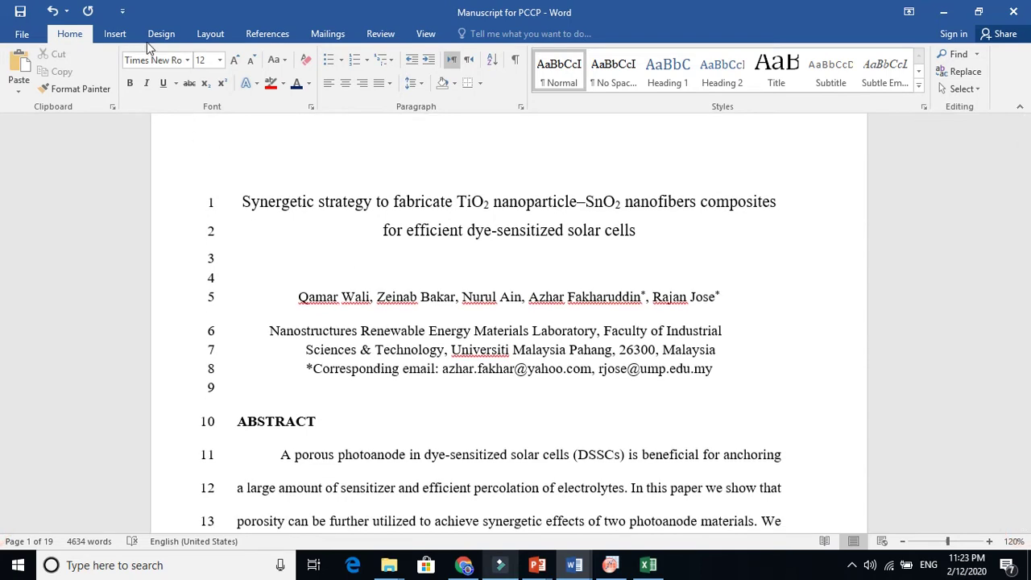
left_click(211, 35)
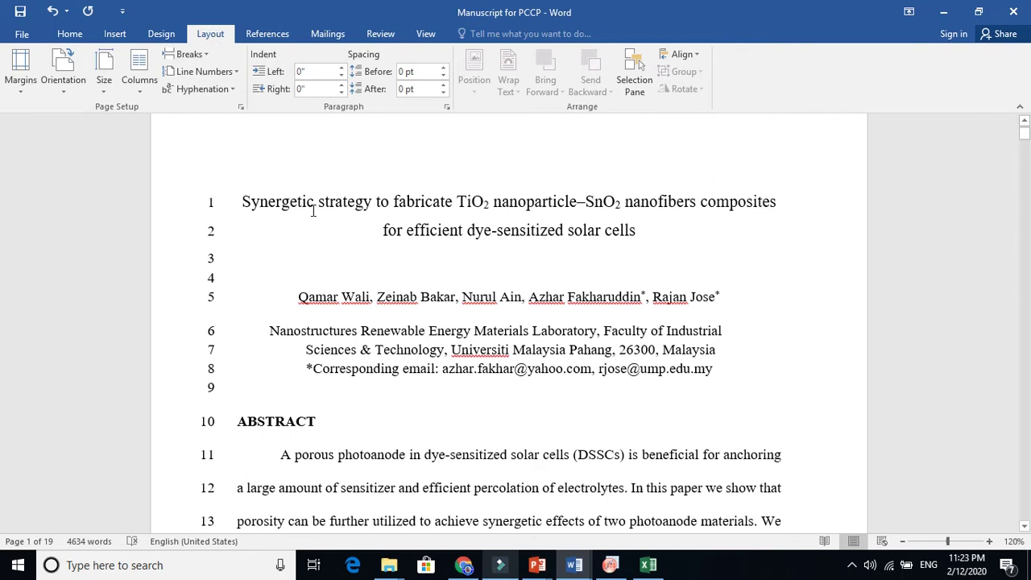
left_click(363, 211)
left_click(446, 229)
left_click(115, 36)
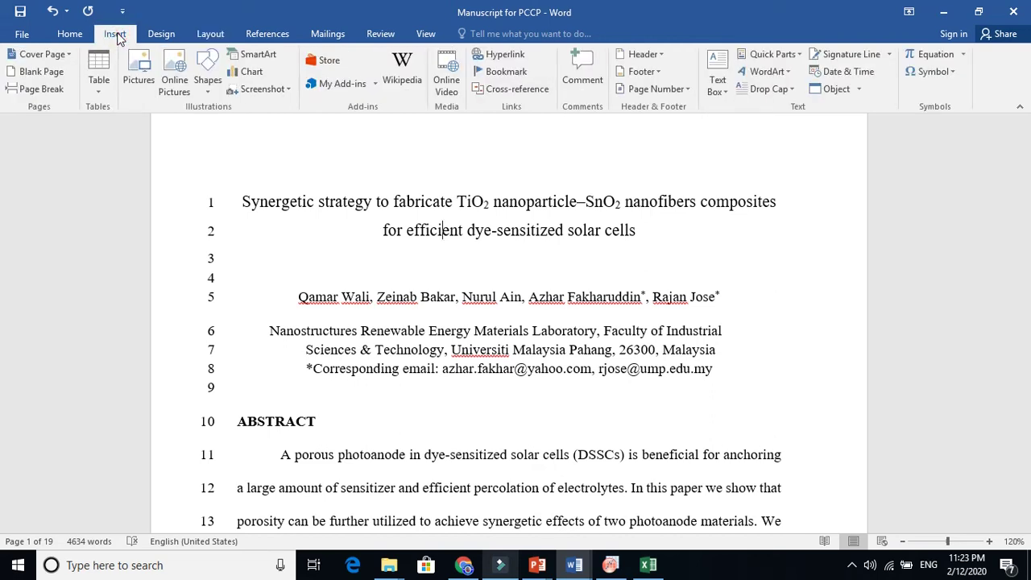
left_click(211, 36)
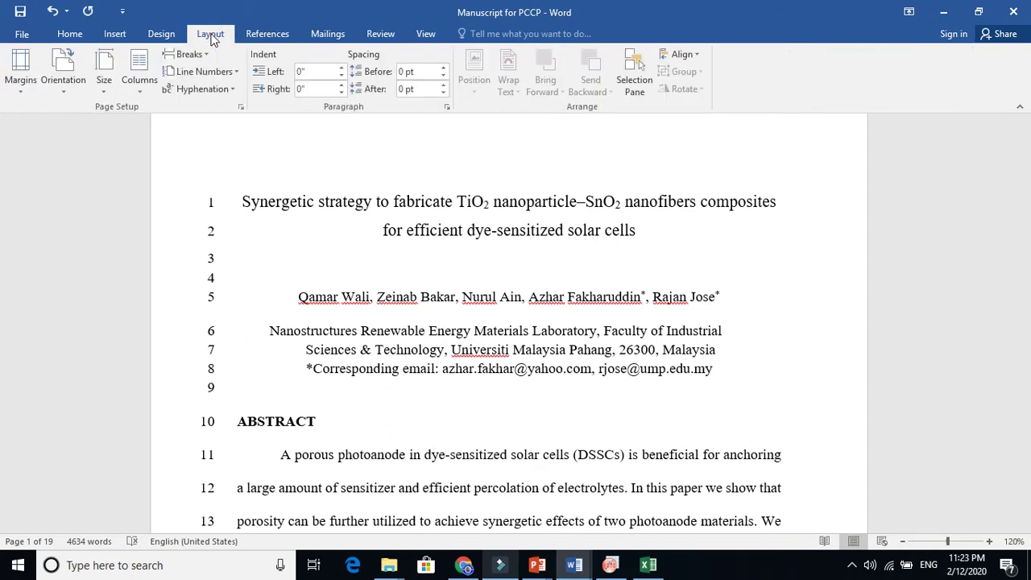
left_click(161, 34)
- Insert page numbers at the bottom of the page in the Plain Number 3 style
left_click(116, 36)
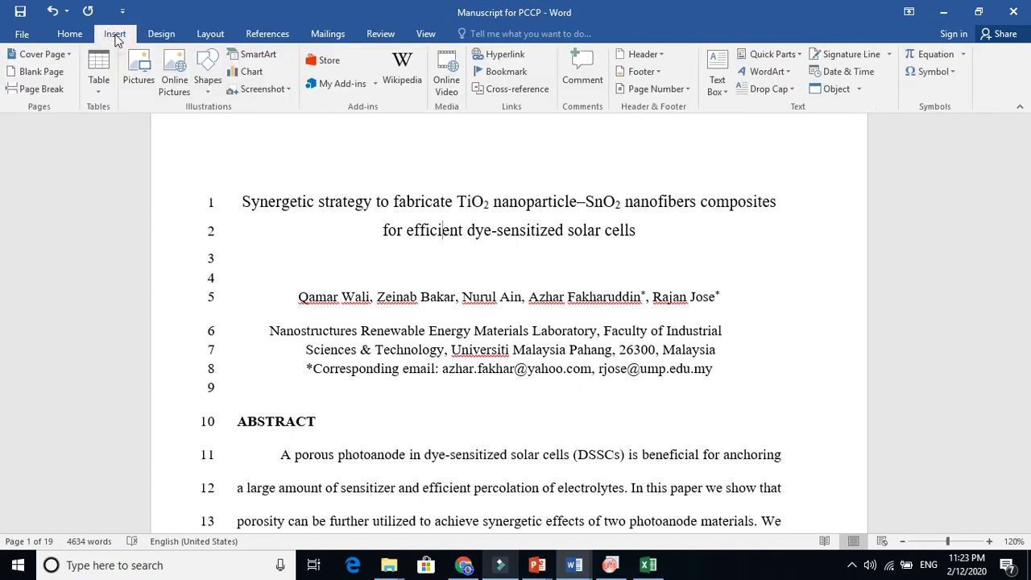
left_click(686, 90)
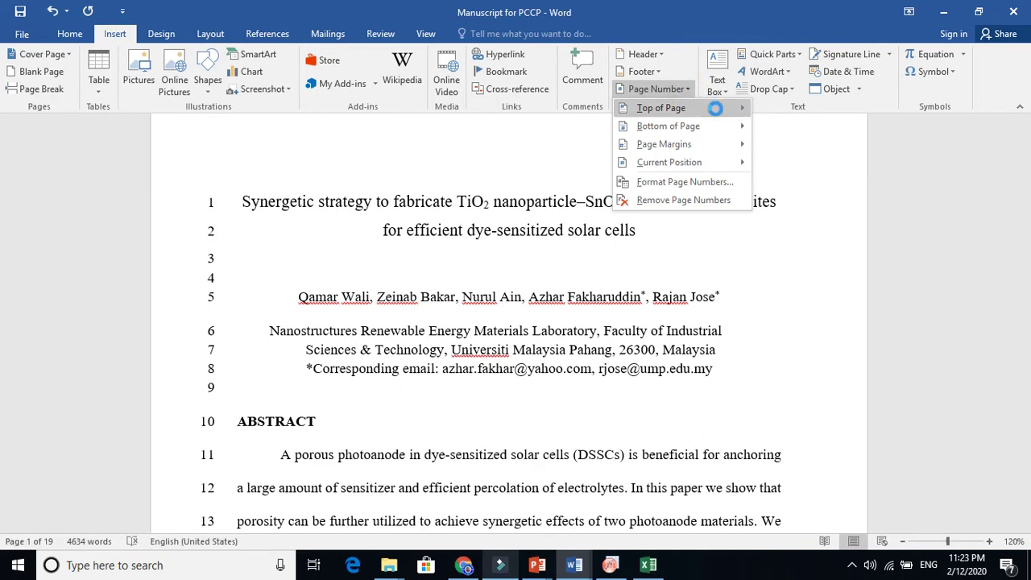
mouse_move(727, 109)
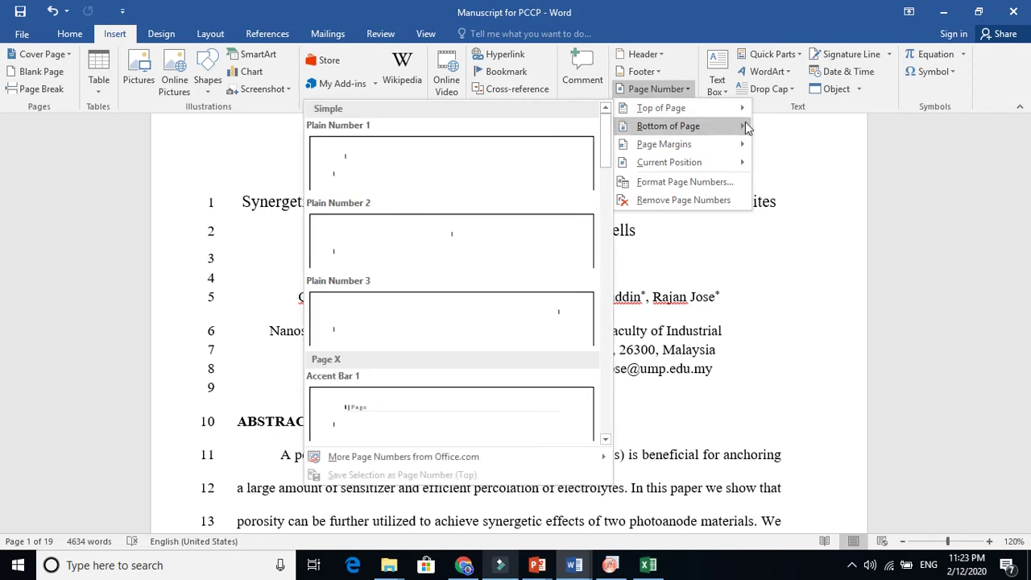
mouse_move(747, 129)
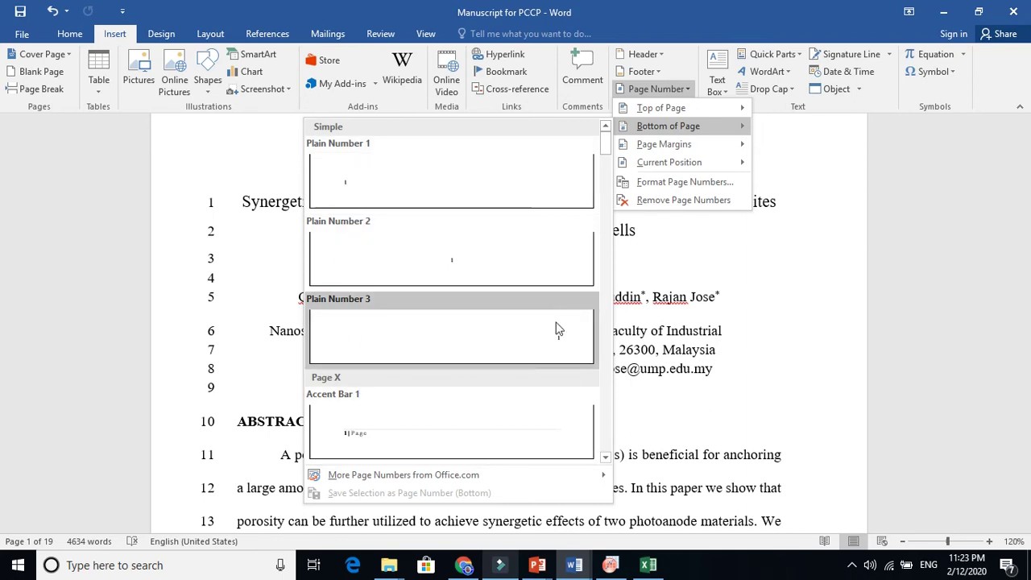
left_click(556, 329)
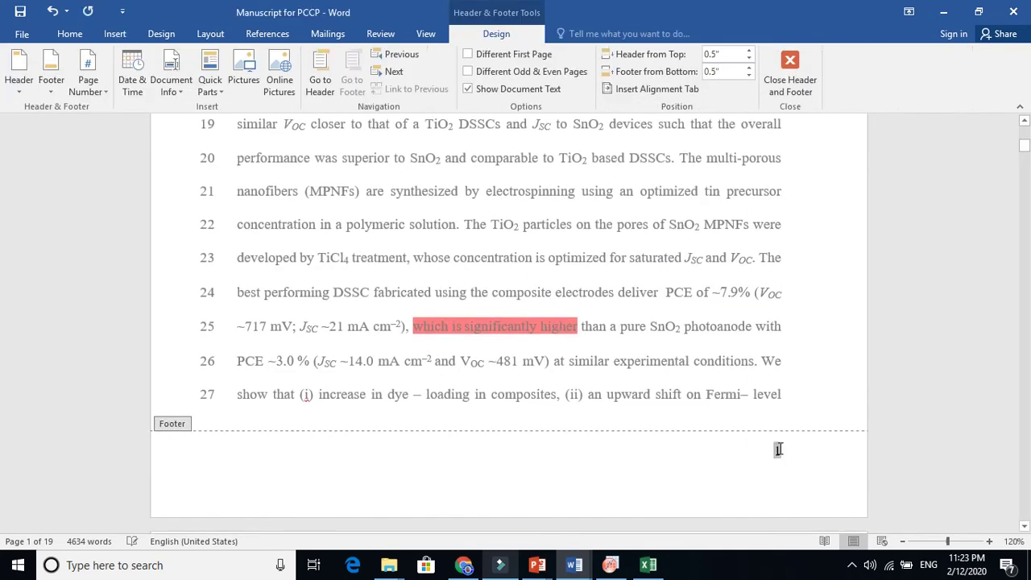
- Set the font of the footer's page number to Times New Roman and return to the document body
left_click(780, 450)
double_click(777, 450)
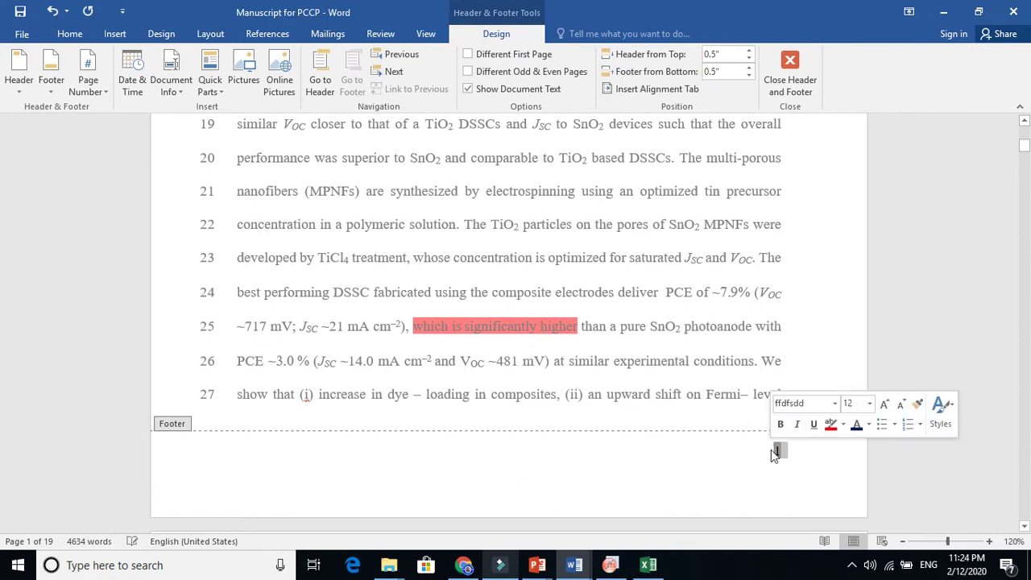
left_click(75, 34)
left_click(141, 60)
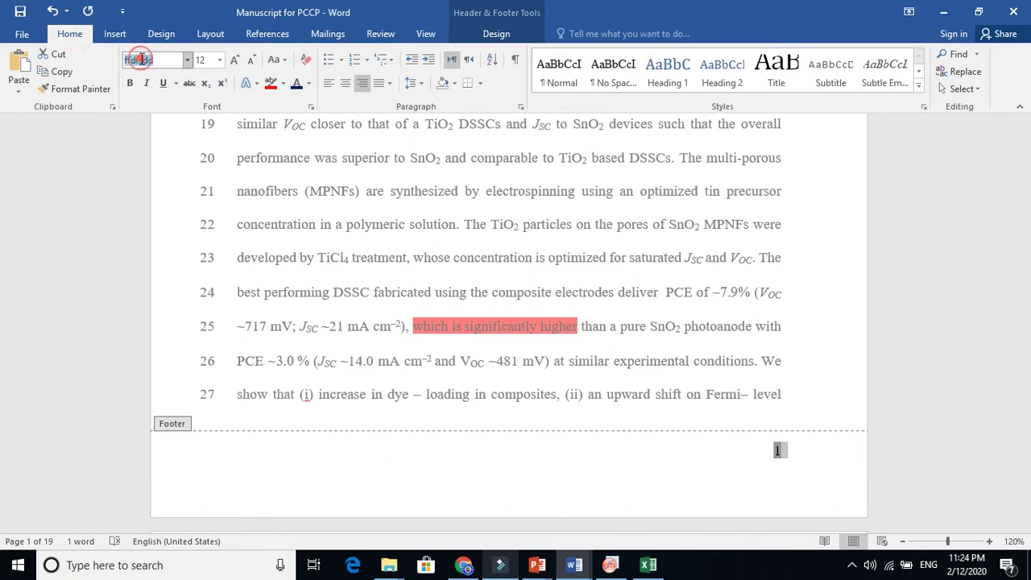
type("Times New Ro")
key("Return")
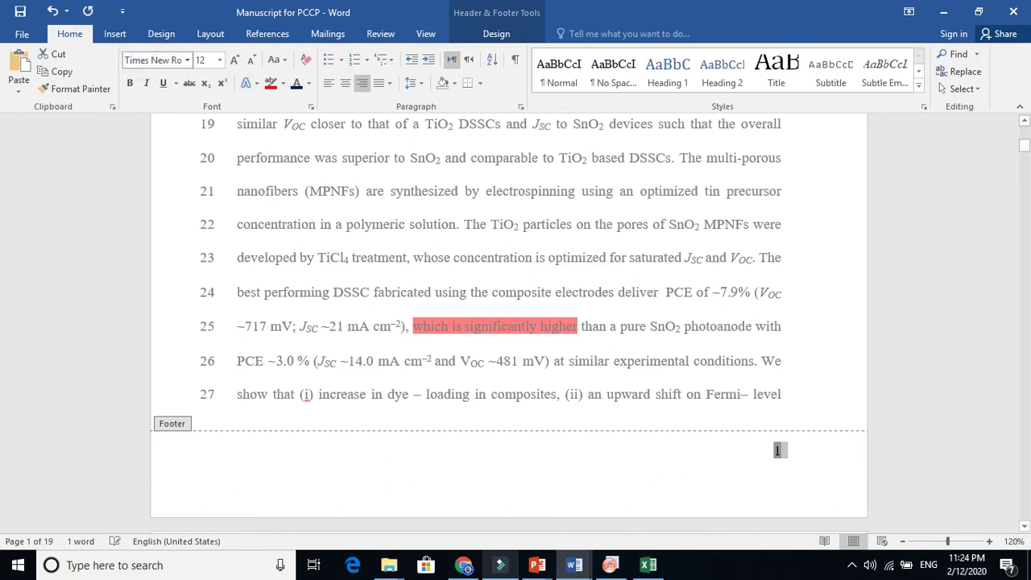
left_click(496, 34)
left_click(777, 76)
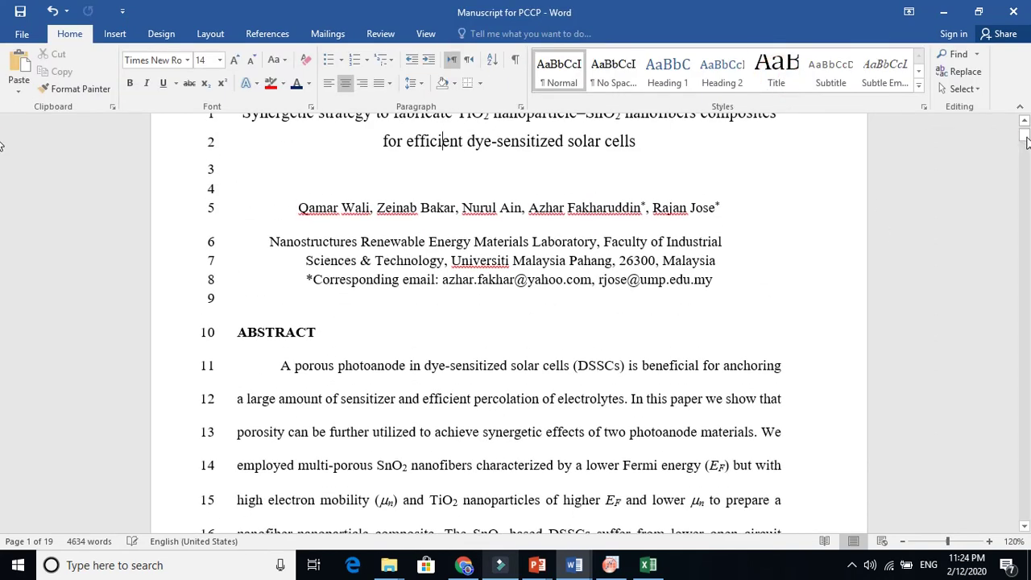
- Examine the page numbers in the footers and the line numbers on page three, selecting single lines in turn down to line 72
left_click_drag(1026, 144, 1027, 156)
left_click_drag(1, 154, 1, 176)
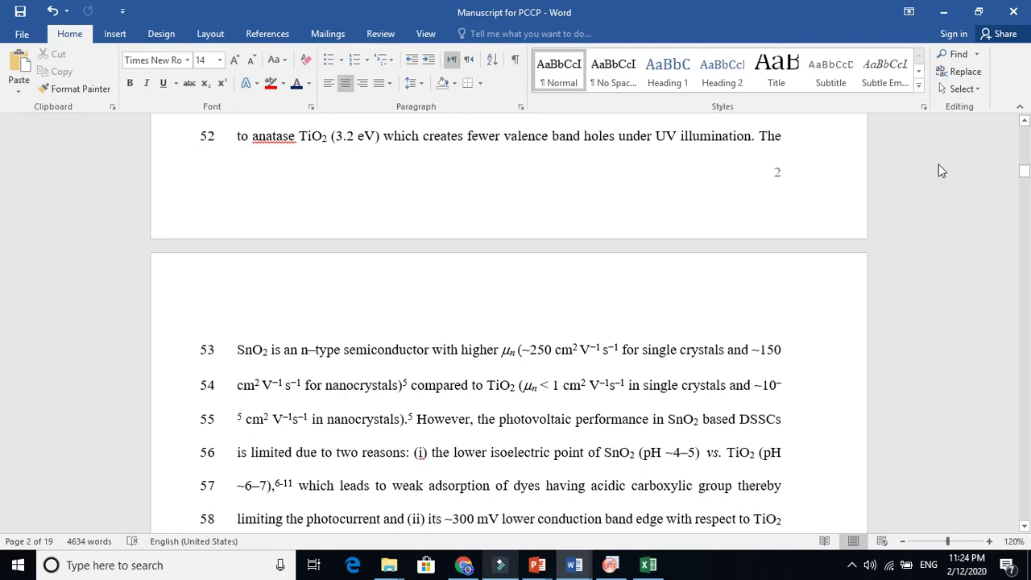
left_click_drag(1024, 171, 1026, 185)
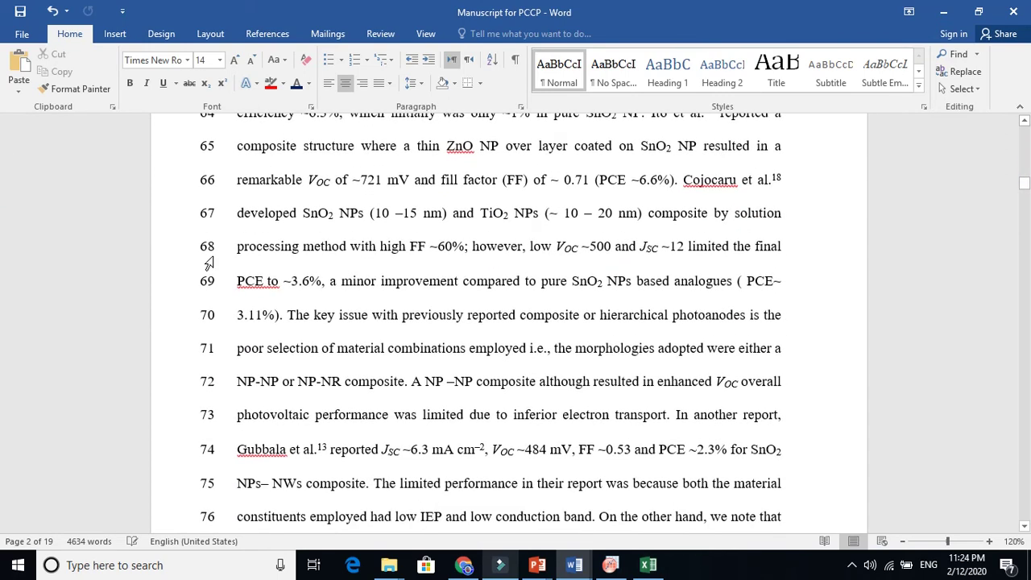
left_click(197, 191)
left_click(202, 219)
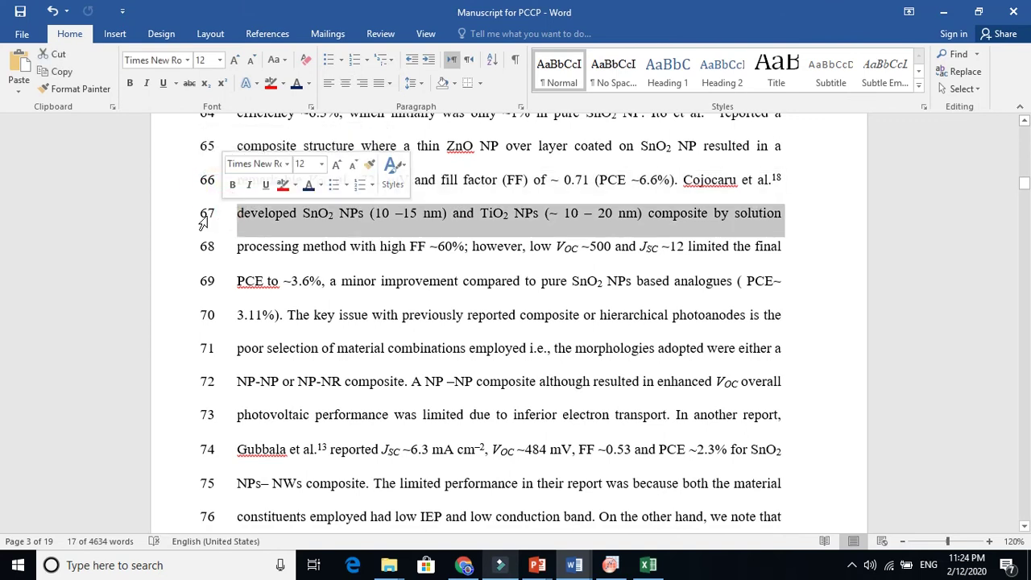
left_click(202, 251)
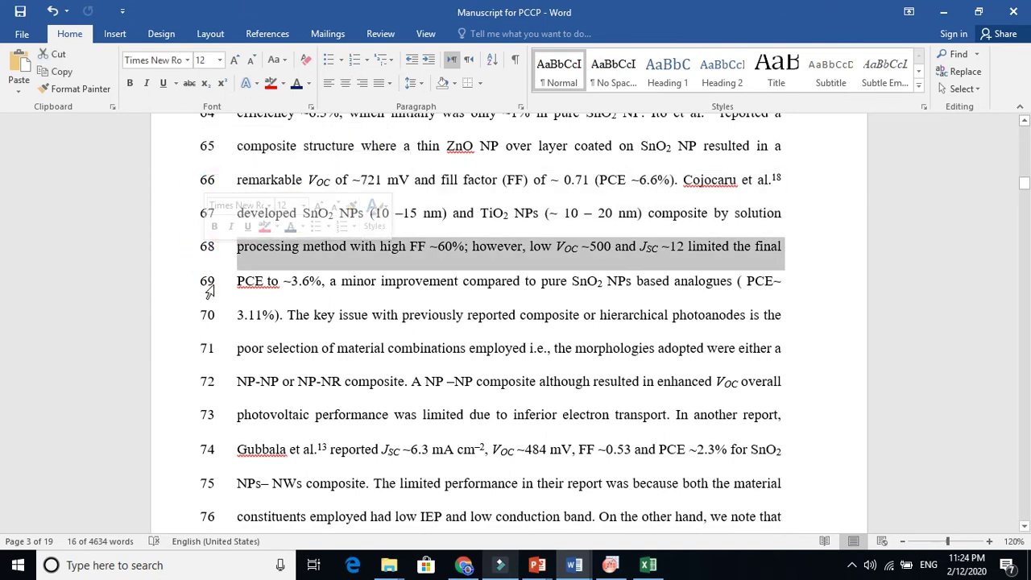
left_click(206, 286)
left_click(206, 319)
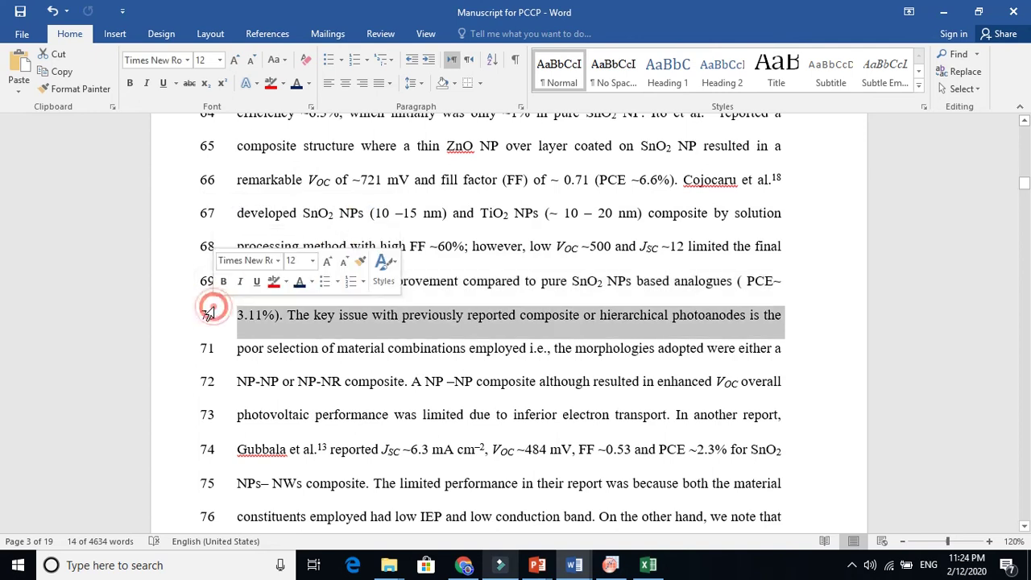
left_click(207, 351)
left_click(207, 383)
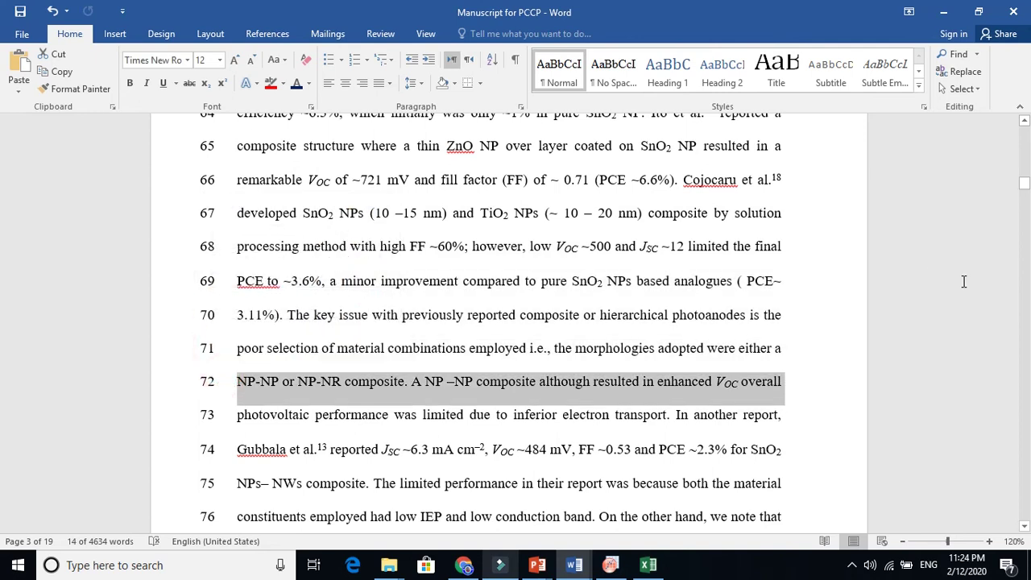
left_click_drag(1024, 184, 1024, 151)
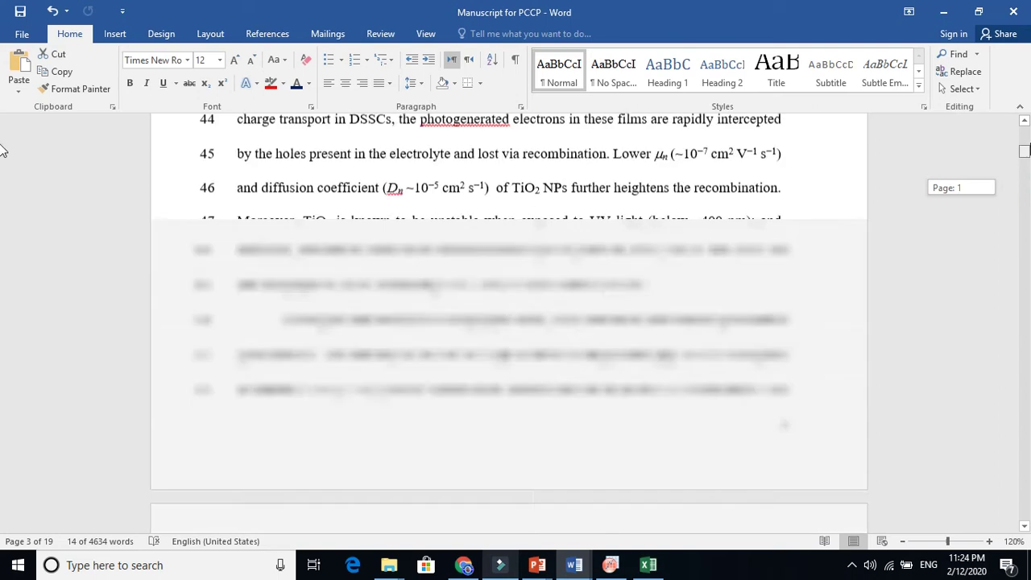
left_click_drag(2, 151, 2, 140)
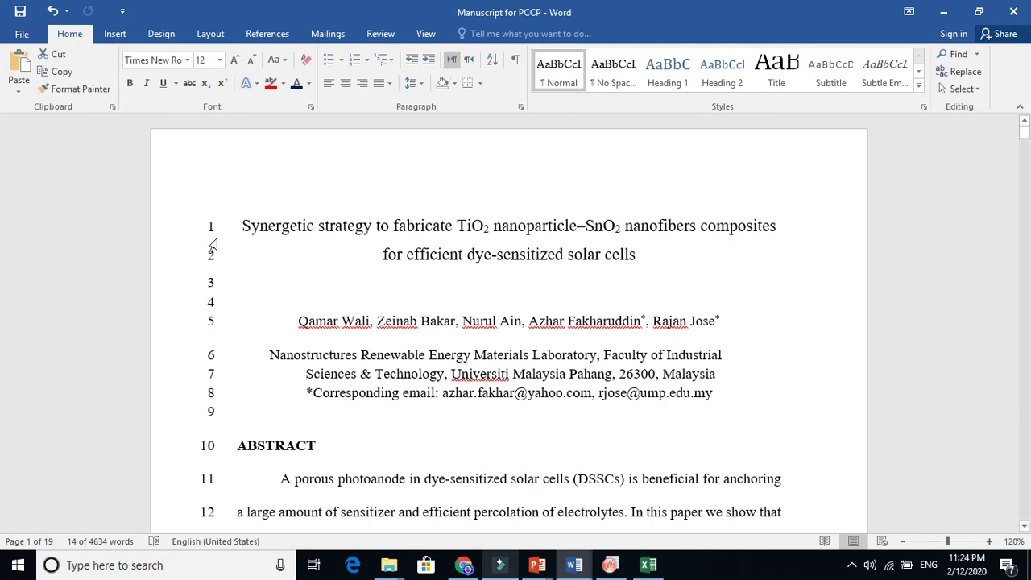
- Turn the manuscript's line numbering off with None and set it back to Continuous
left_click(208, 35)
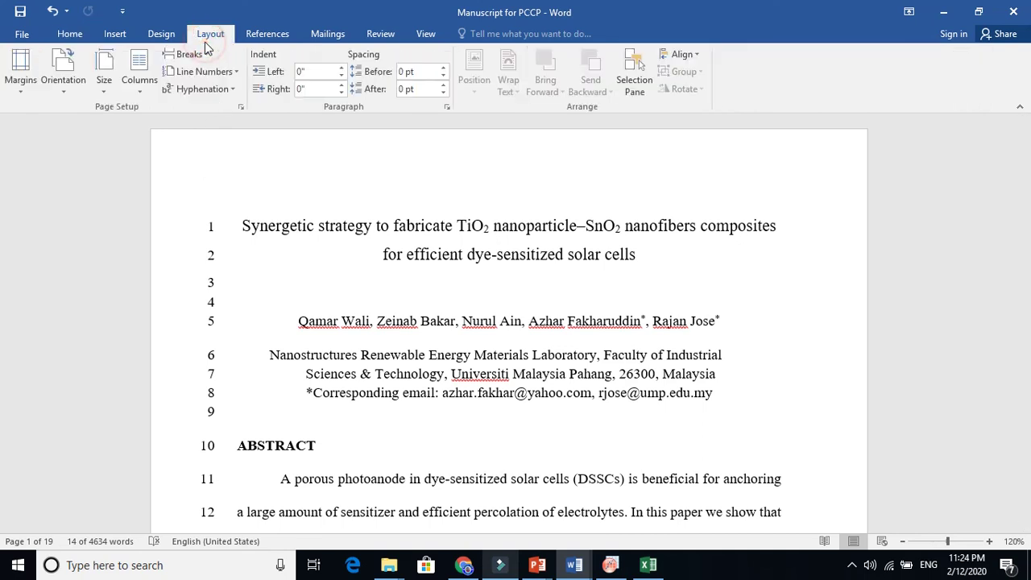
left_click(232, 73)
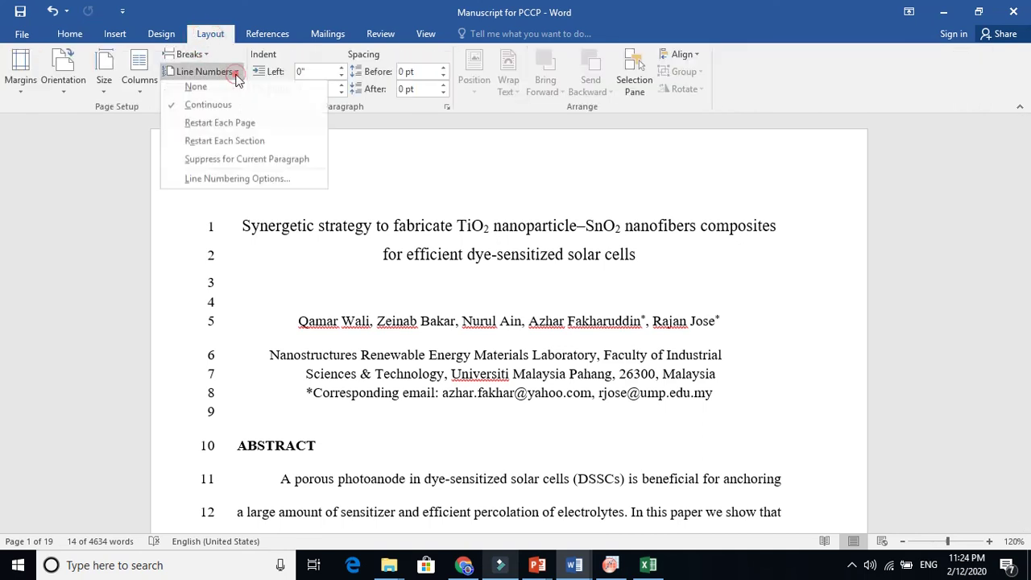
left_click(195, 92)
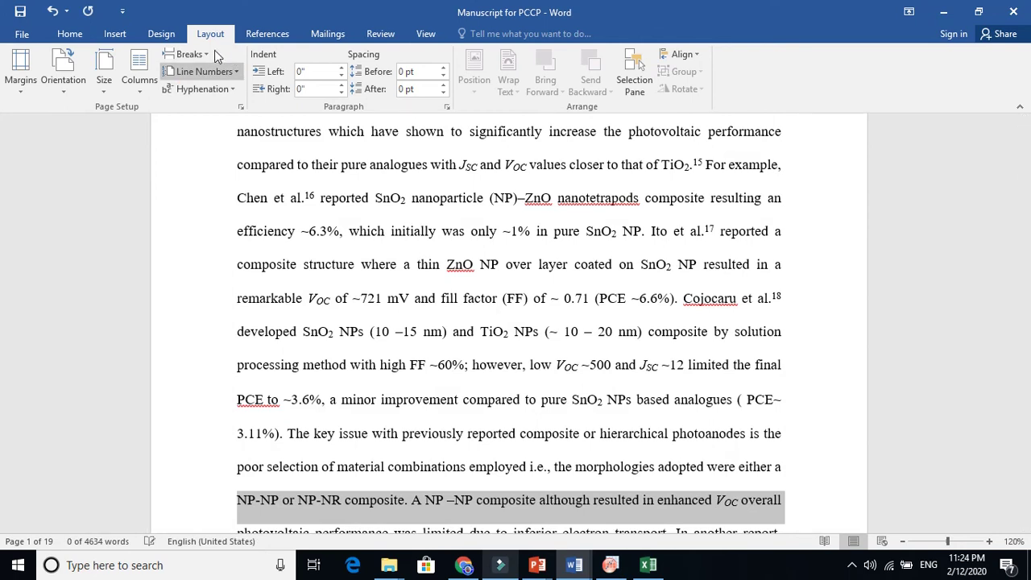
left_click(235, 72)
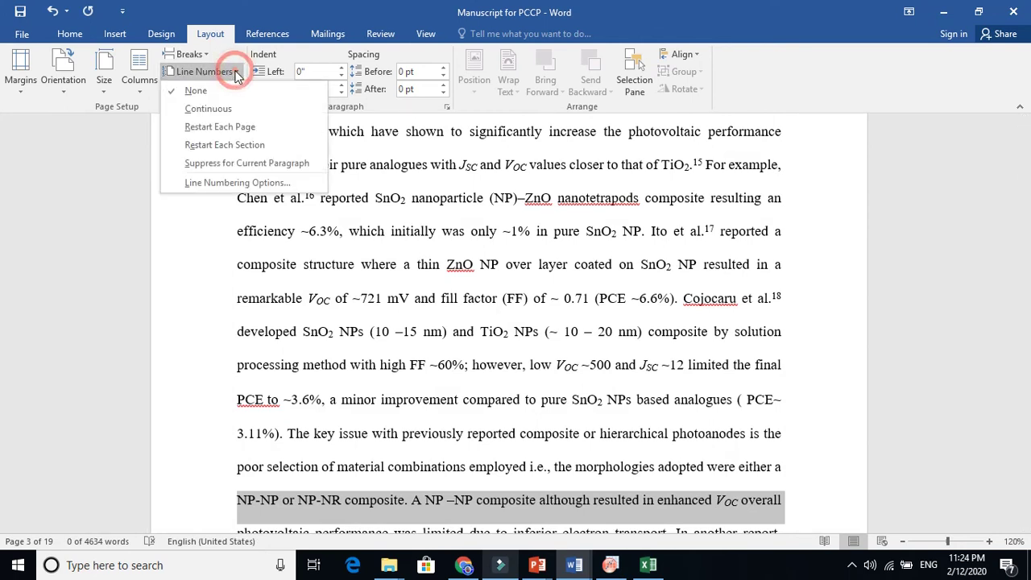
left_click(208, 109)
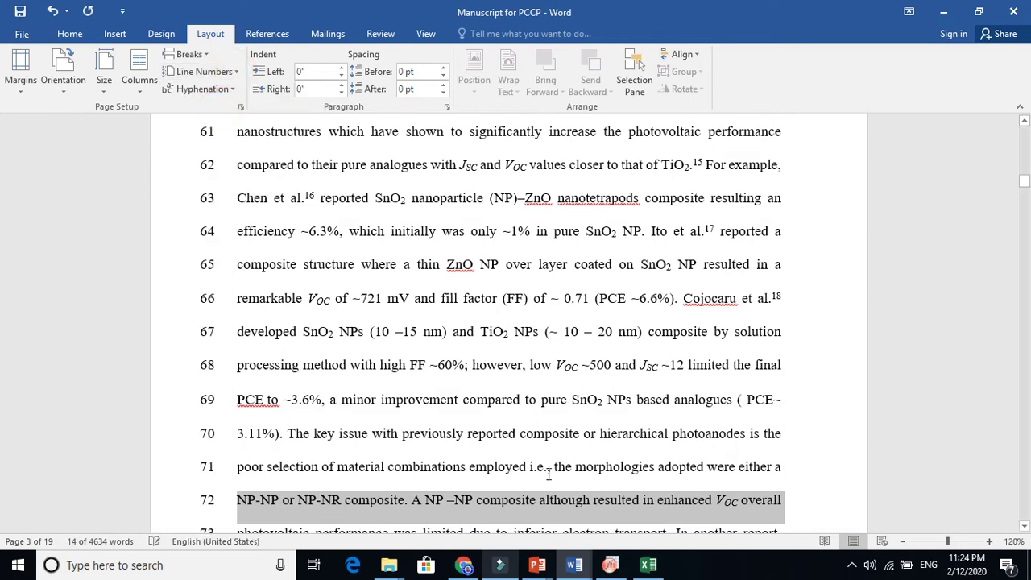